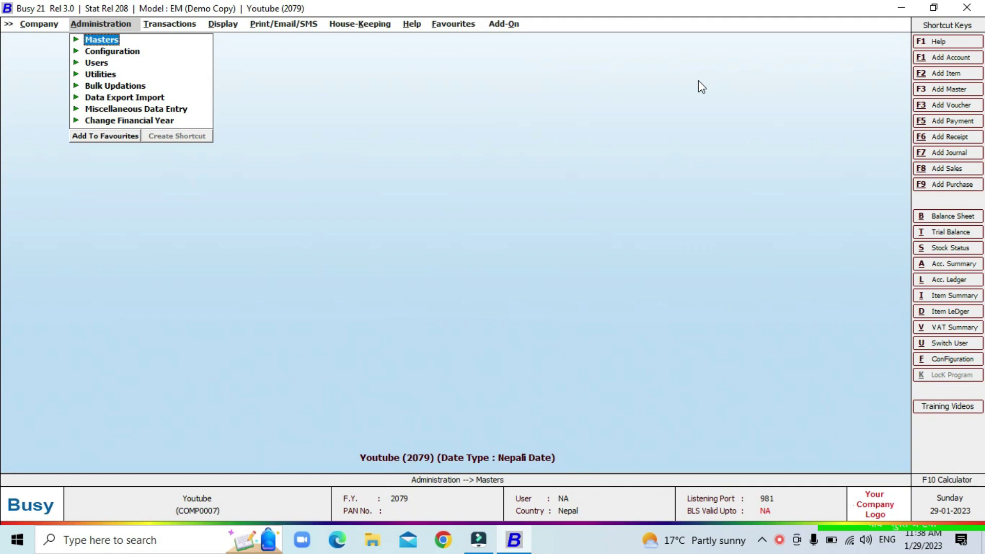
Step: Open the Inventory section of the company's Features / Options configuration
key(Down)
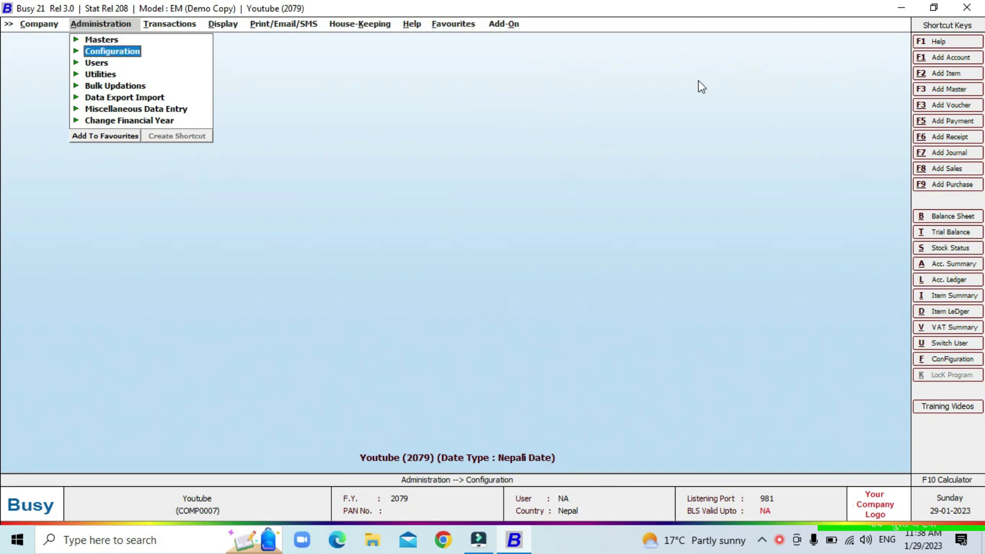
key(Return)
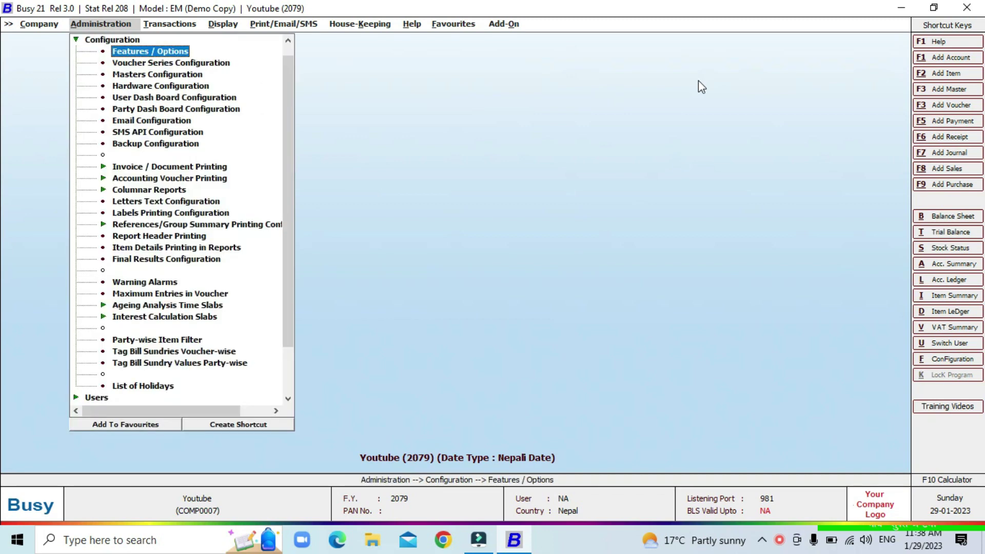
key(Return)
key(Down)
key(Down)
key(Down)
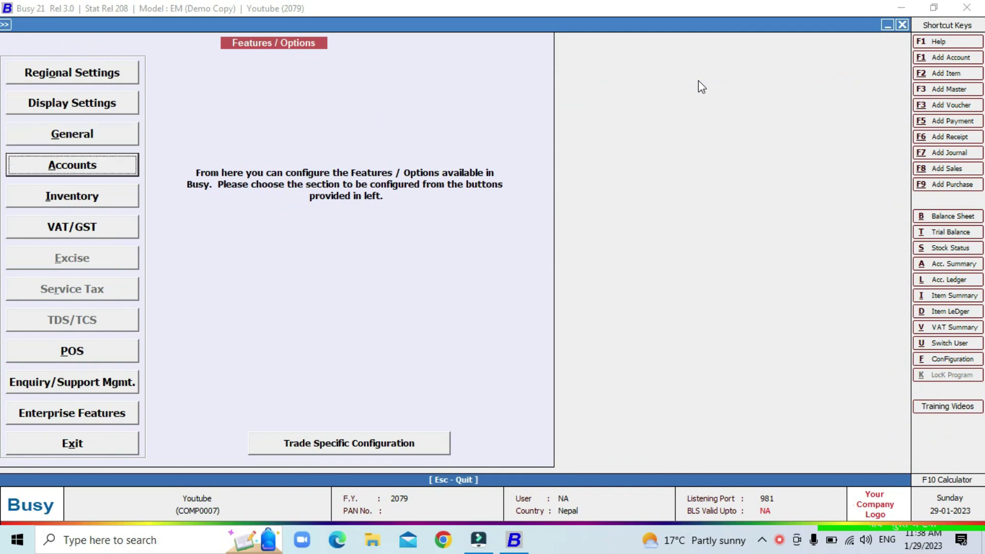
key(Down)
key(Return)
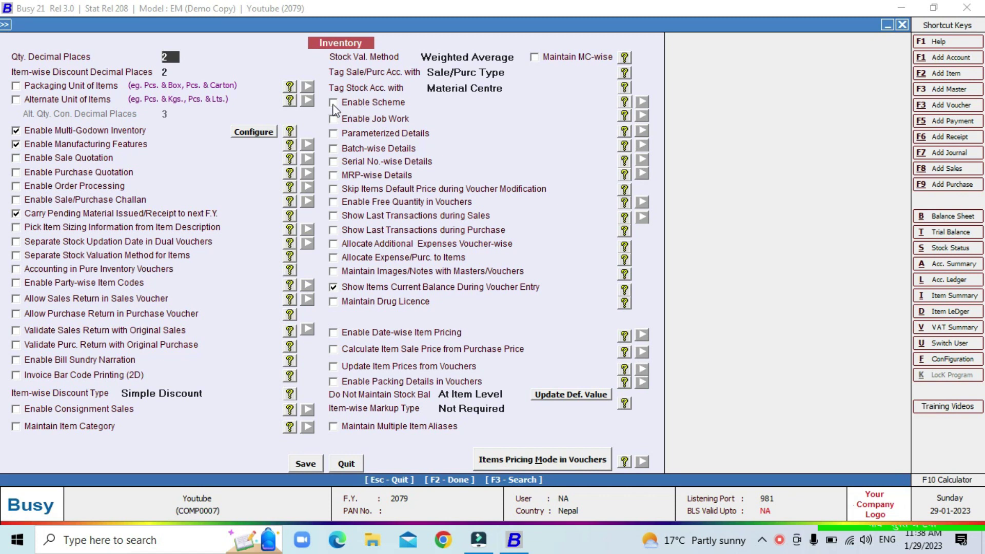
Step: Enable the Scheme feature, save the inventory settings and leave the configuration
click(334, 105)
key(F2)
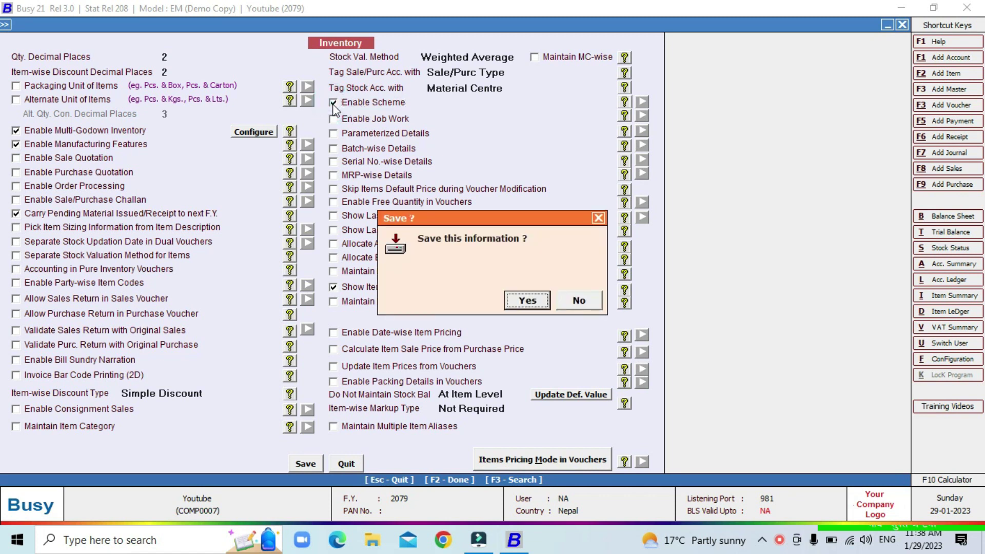
key(Return)
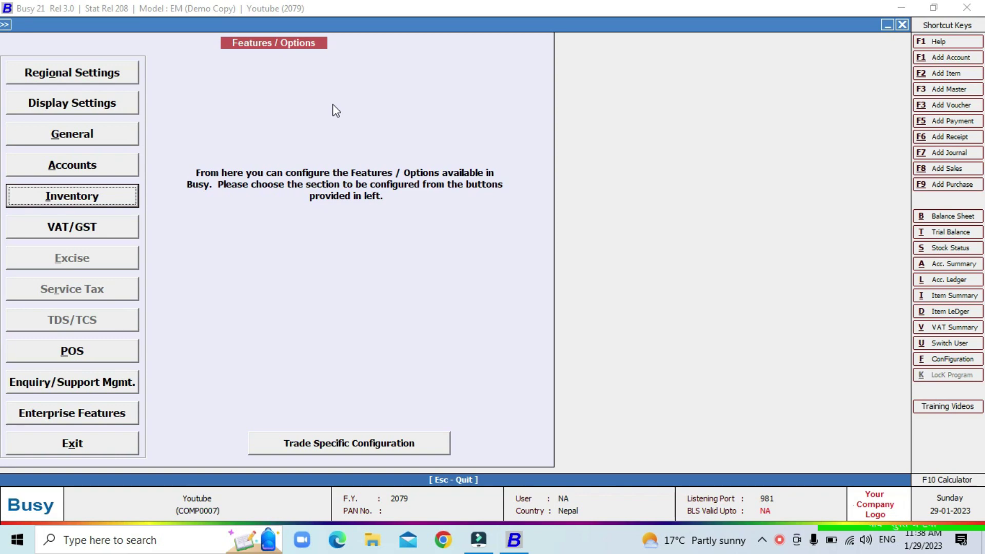
key(Escape)
key(Escape)
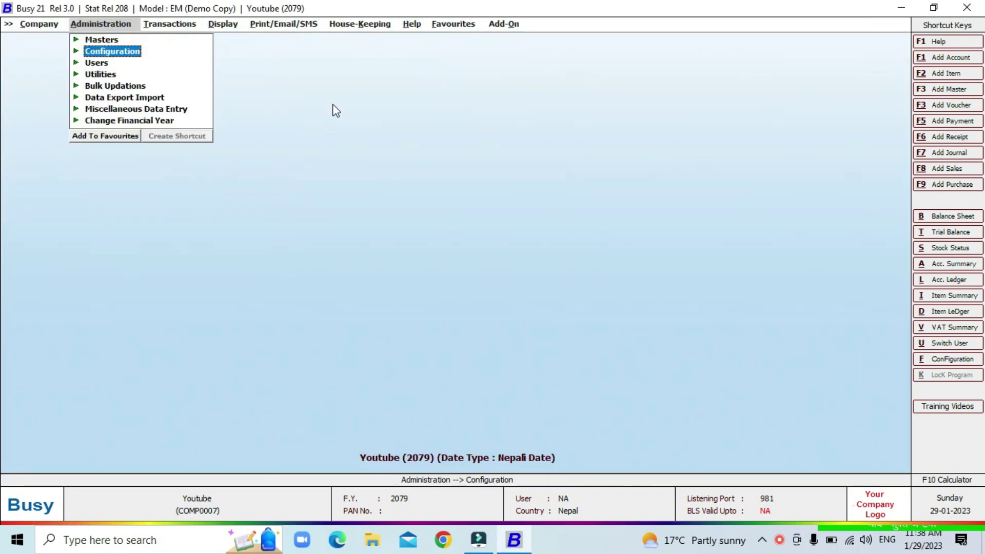
Step: Open a blank form for adding a new scheme master
key(Up)
key(Return)
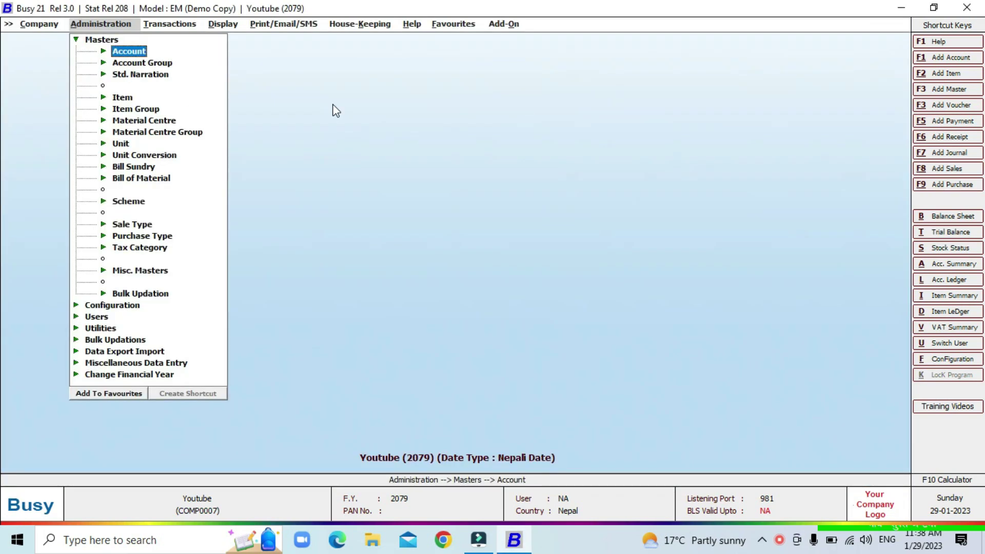
key(Down)
key(Down)
key(Down)
key(Down)
key(Down)
key(Down)
key(Down)
key(Down)
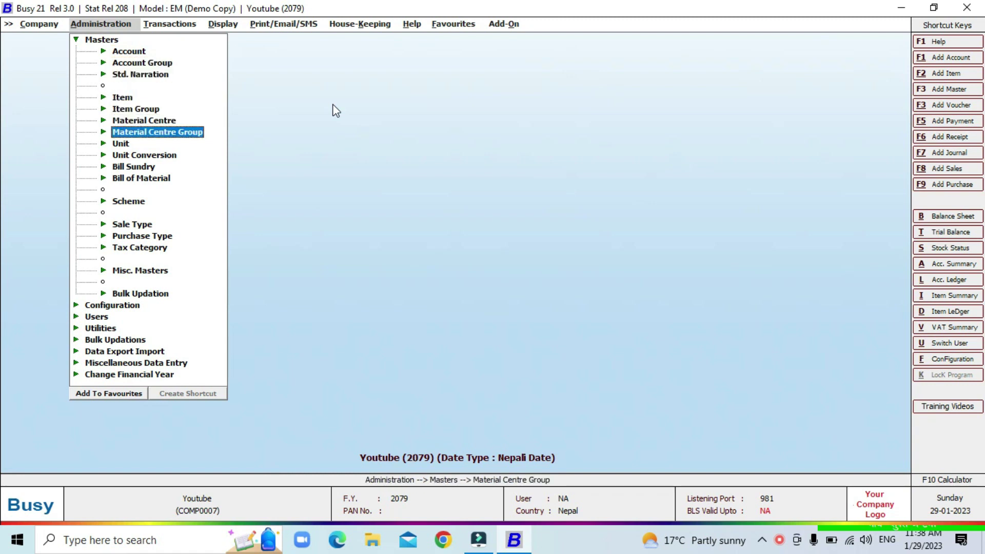
key(Down)
key(Down)
key(Down)
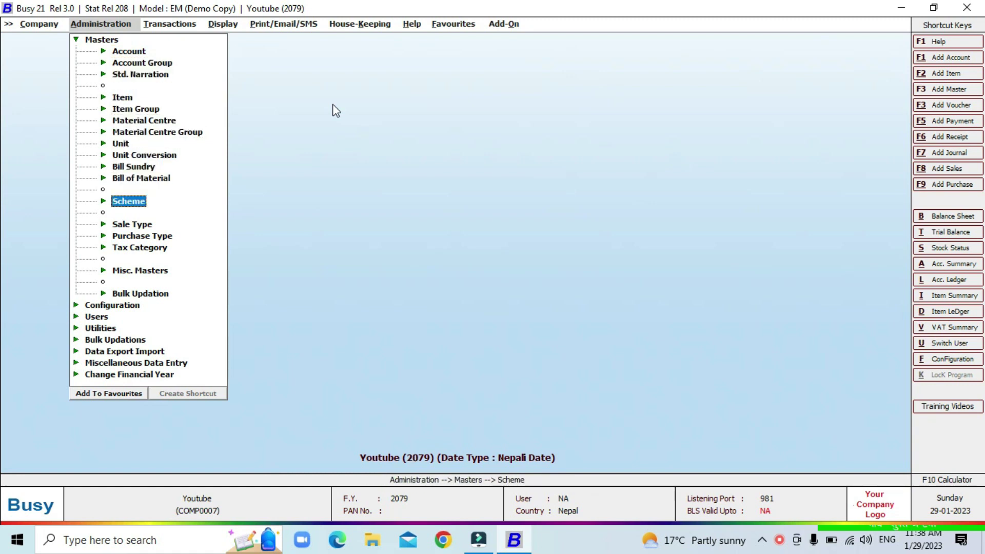
key(Return)
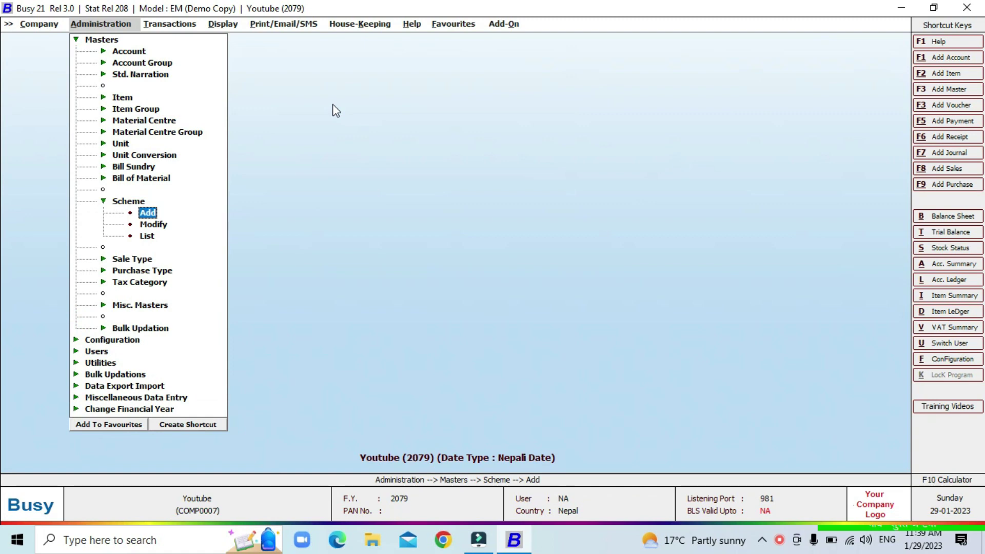
key(Return)
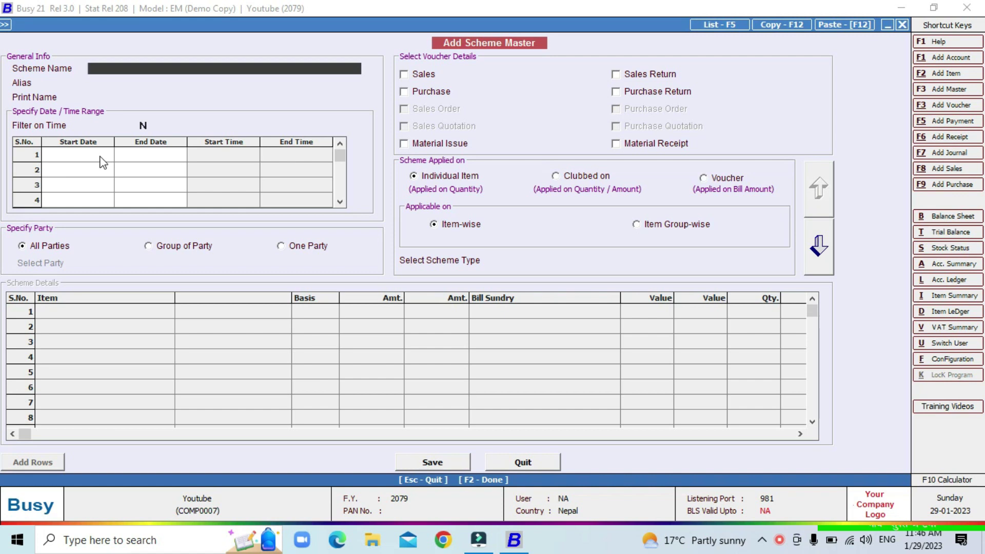
Step: Name the scheme "Scheme 1", leaving the alias blank and keeping the same print name
text(Scheme 1)
key(Return)
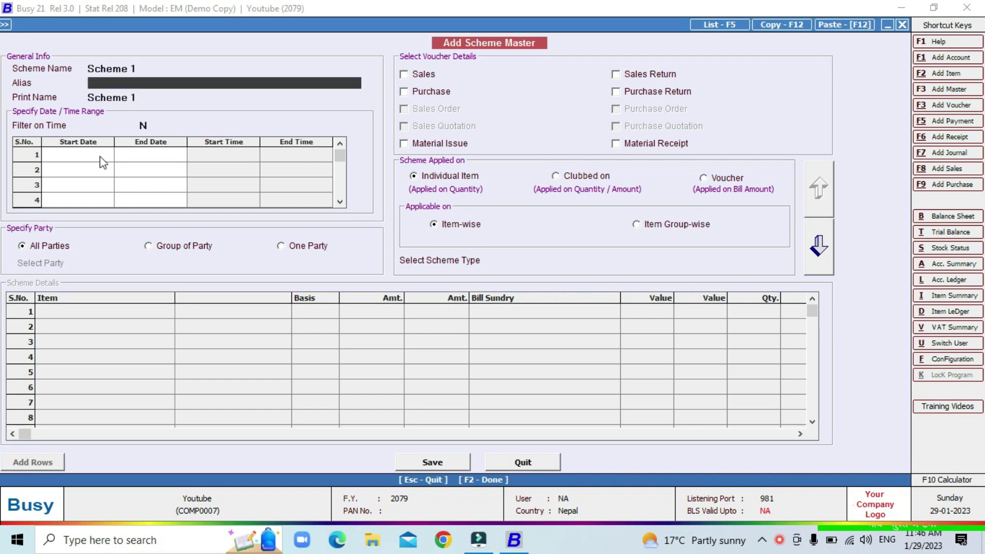
key(Return)
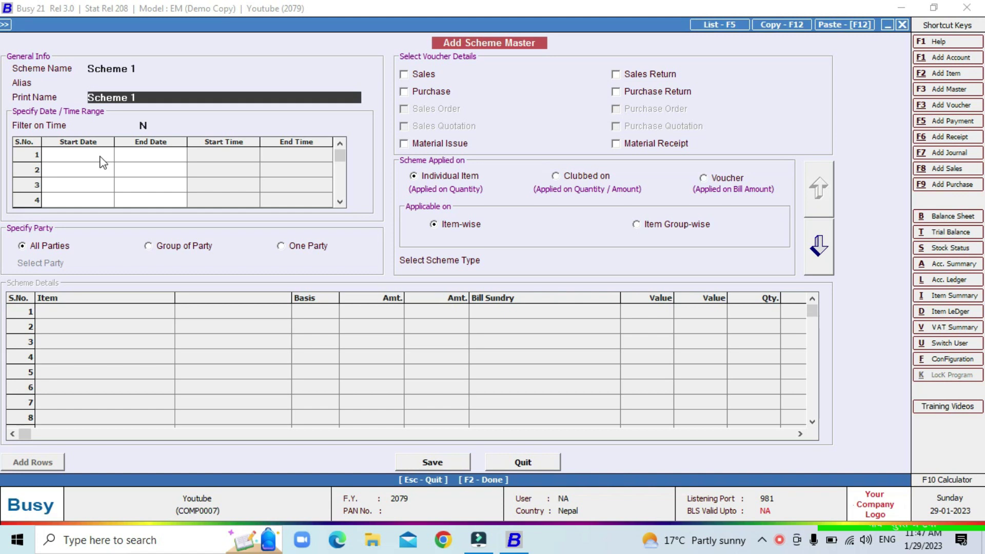
key(Return)
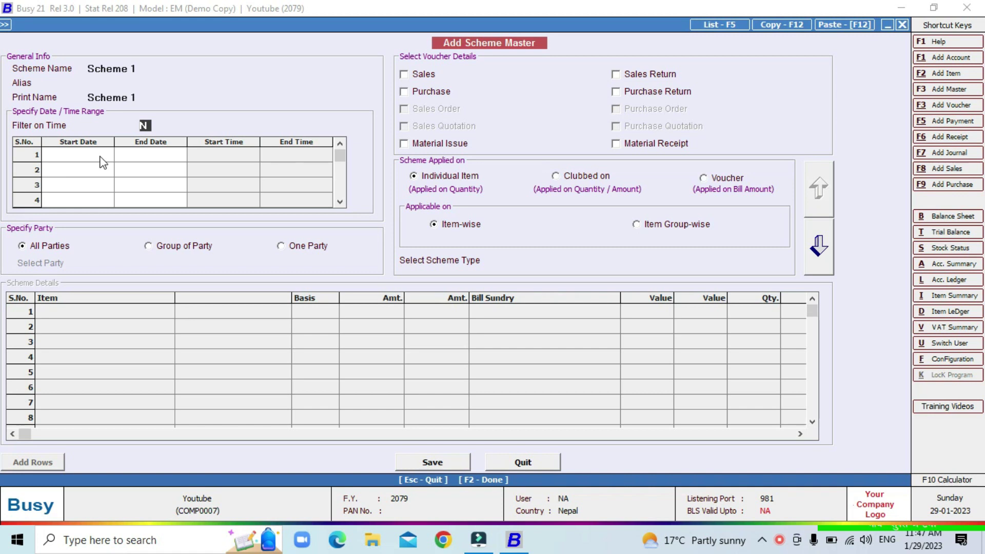
Step: Set the scheme's first date range from 01-04-2079 to 31-03-2080
click(101, 157)
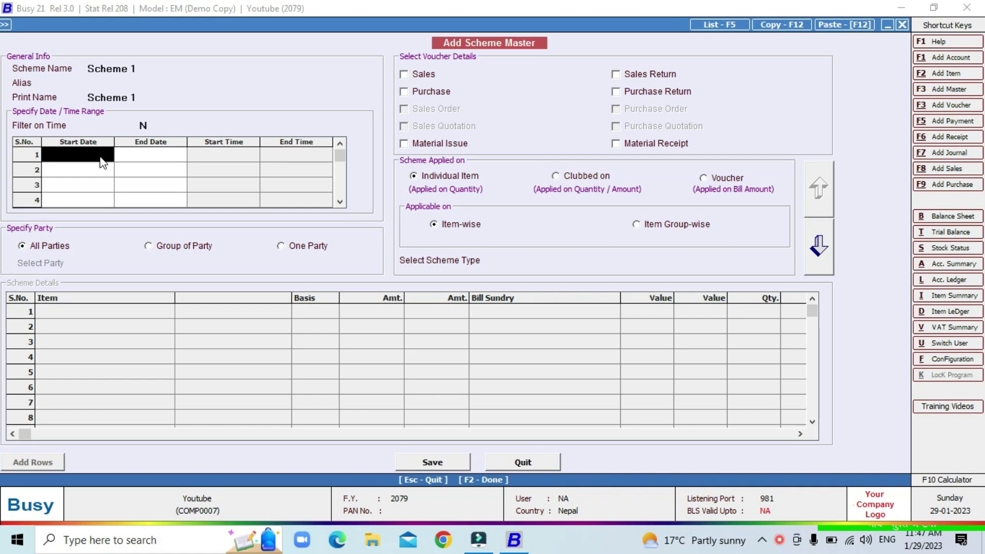
text(1-4)
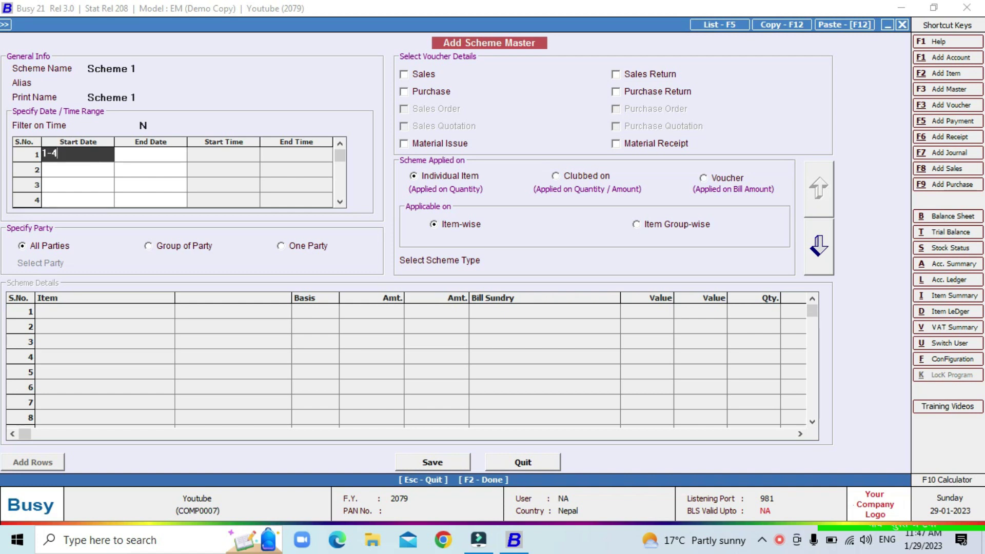
key(Return)
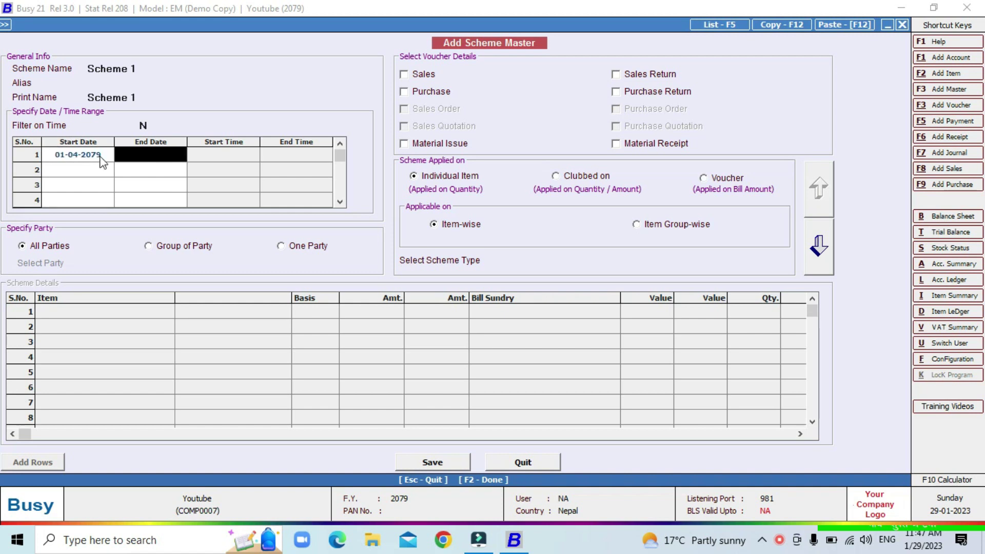
text(31-3)
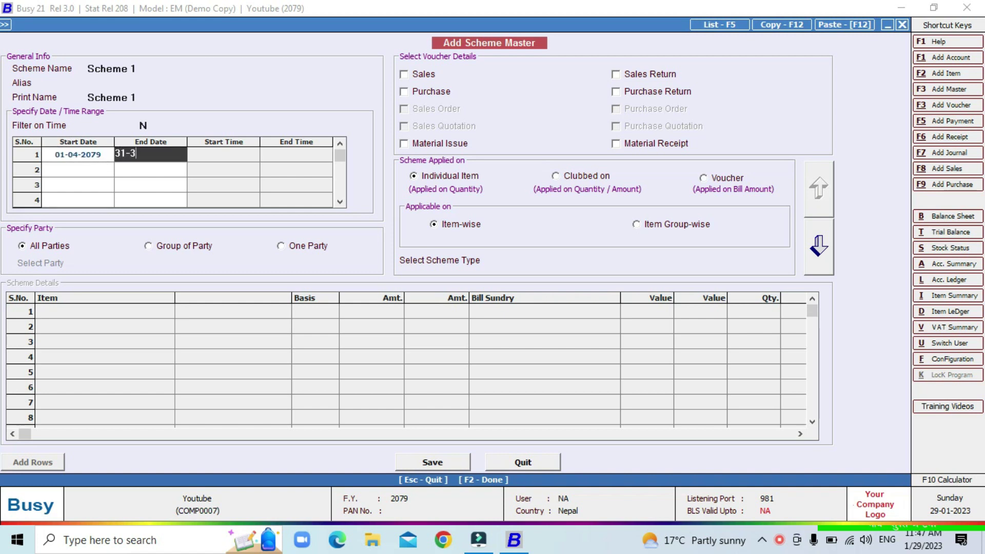
key(Return)
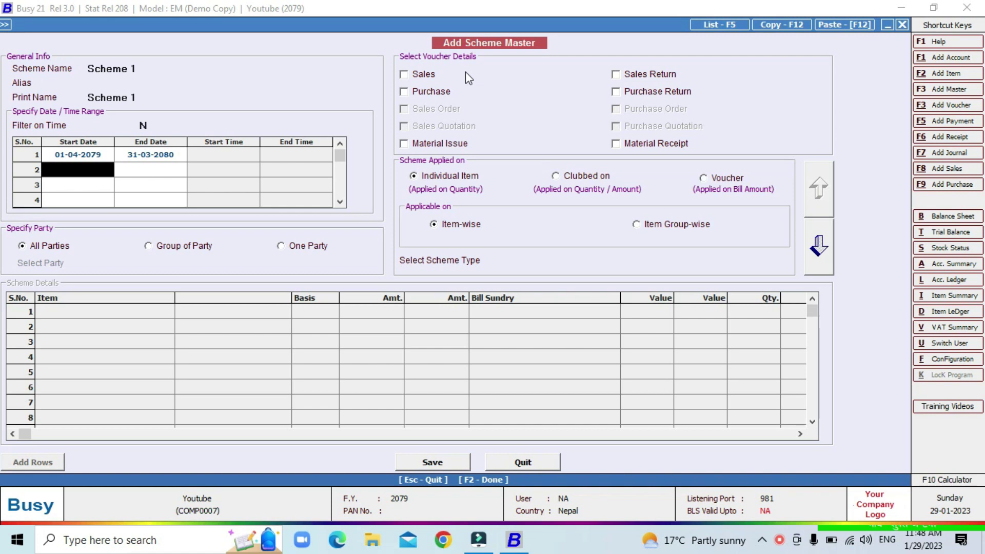
Step: Apply the scheme to Purchase and Sales vouchers and set its type to Free/Discounted - Diff Item, item-wise
click(405, 92)
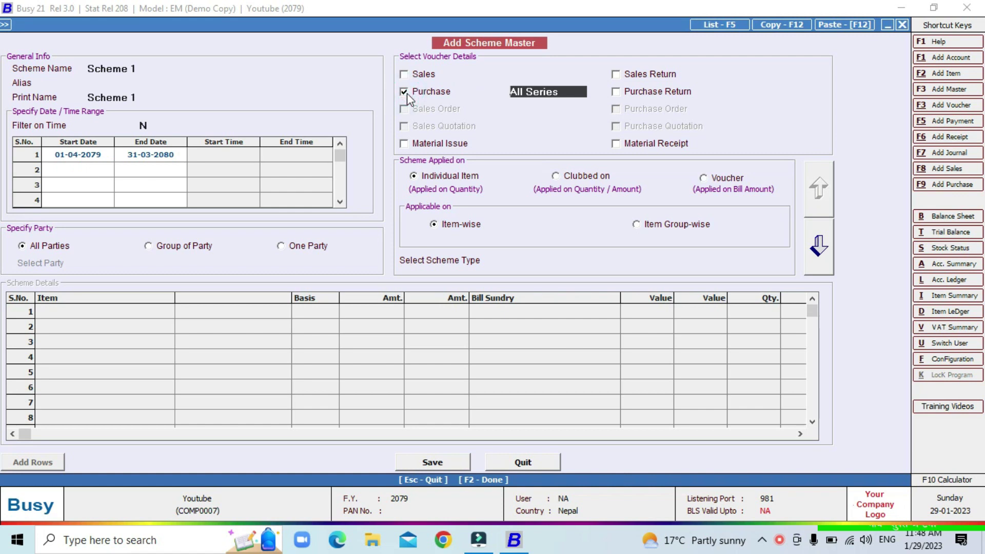
click(404, 74)
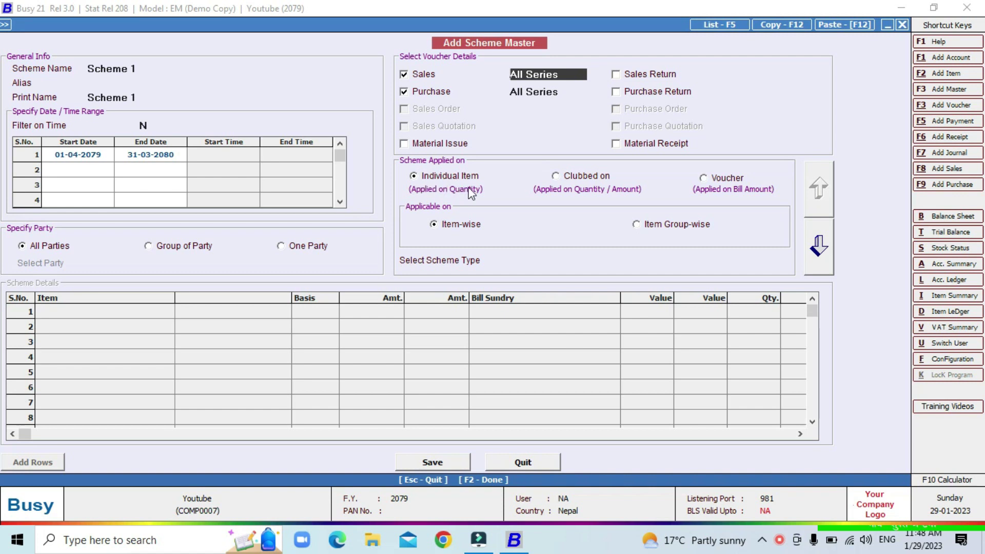
click(434, 216)
click(536, 264)
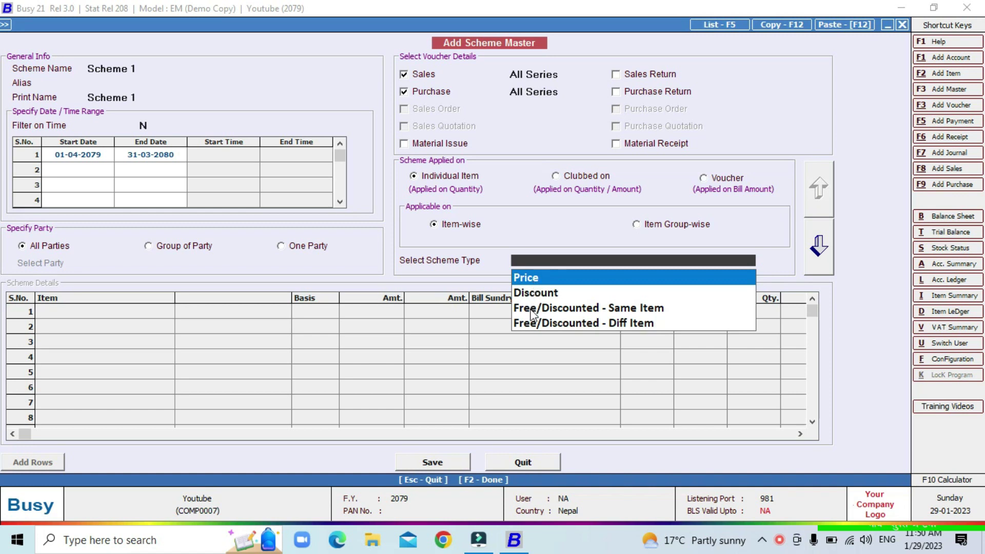
click(586, 323)
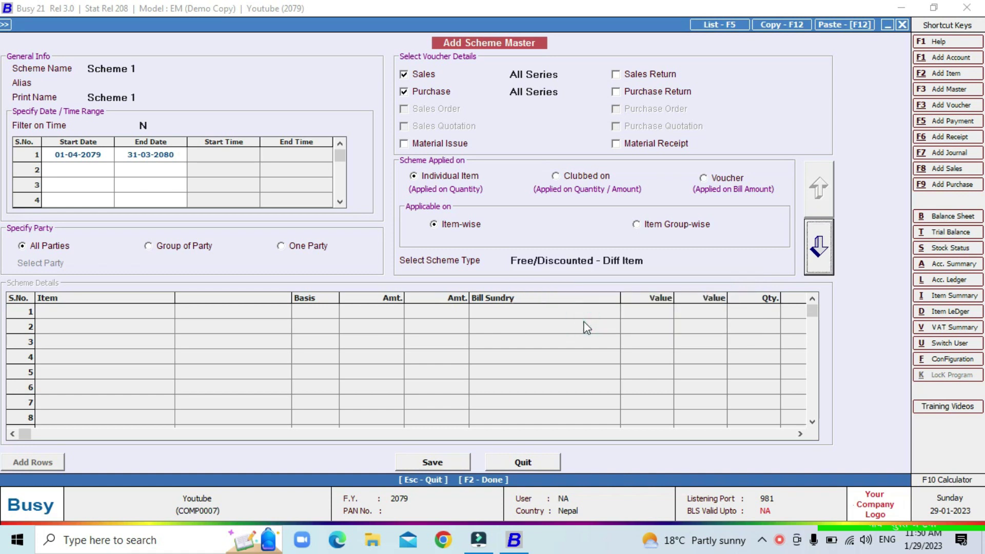
Step: Enter Mobile Set with a quantity of 1 Pcs. as the qualifying item in the first scheme details row
click(823, 251)
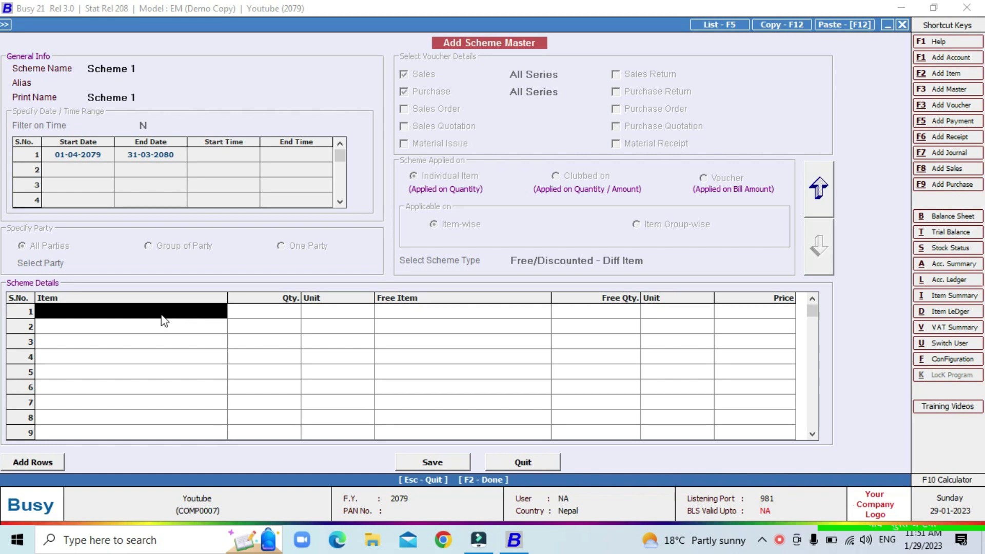
text(mob)
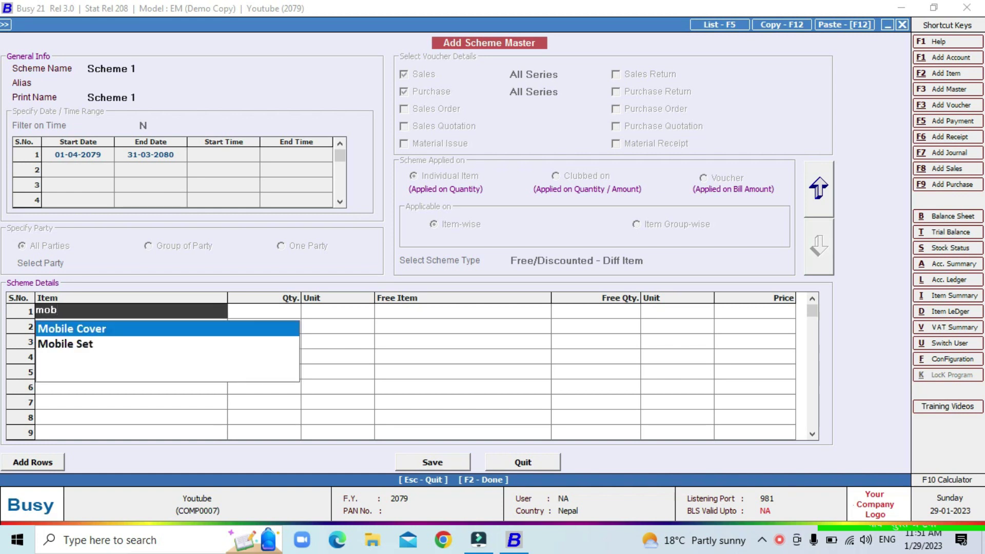
key(Down)
key(Return)
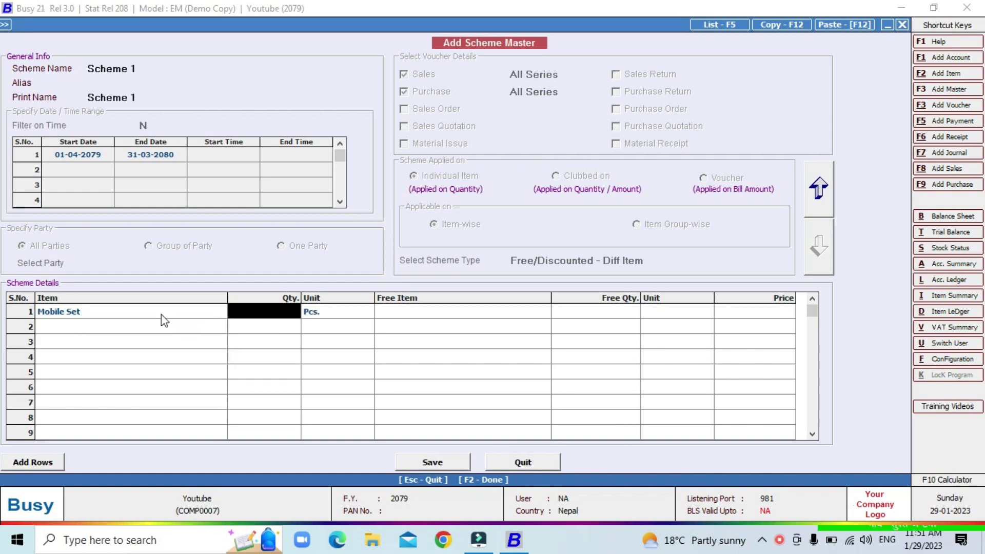
text(1)
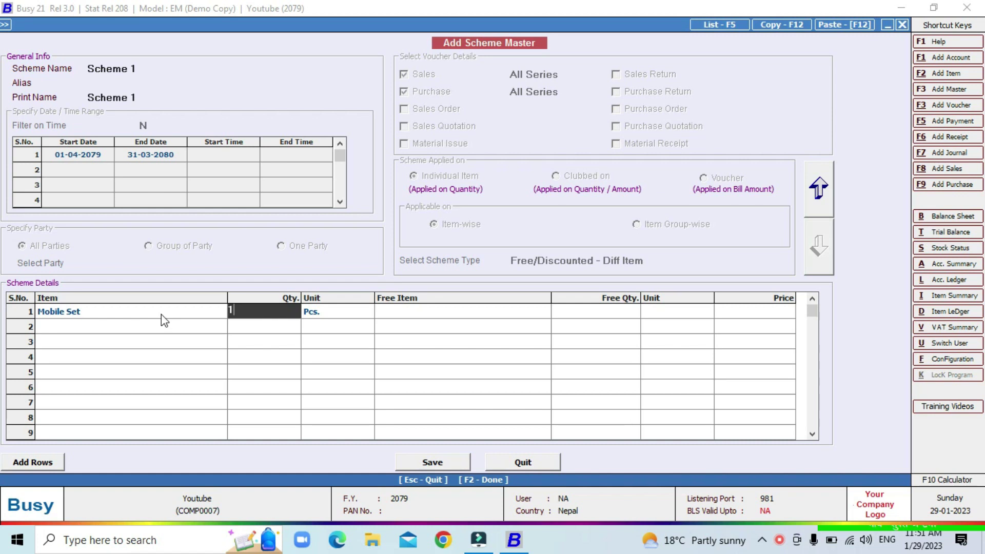
key(Return)
key(Return)
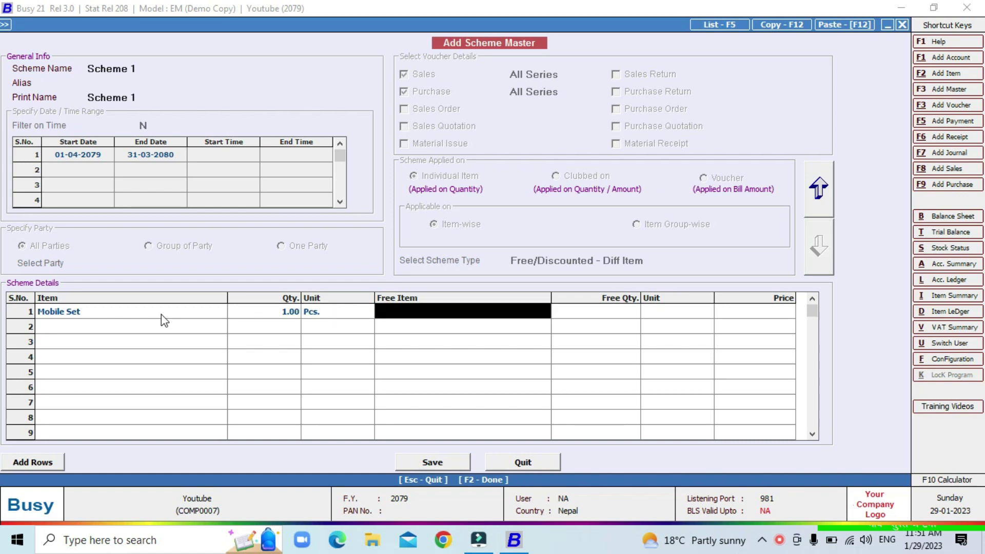
Step: Set Mobile Cover as the free item with a free quantity of 1 Pcs
text(mo)
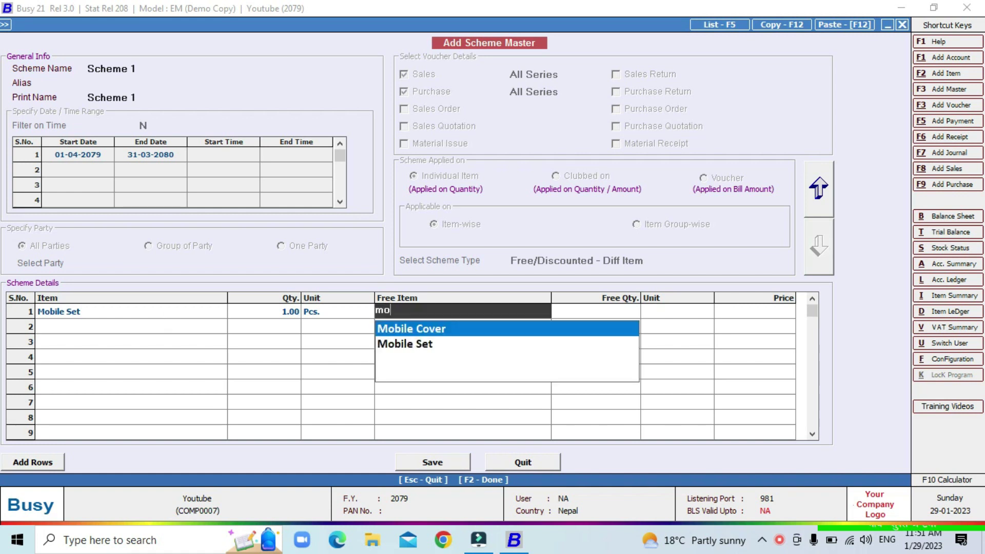
key(Return)
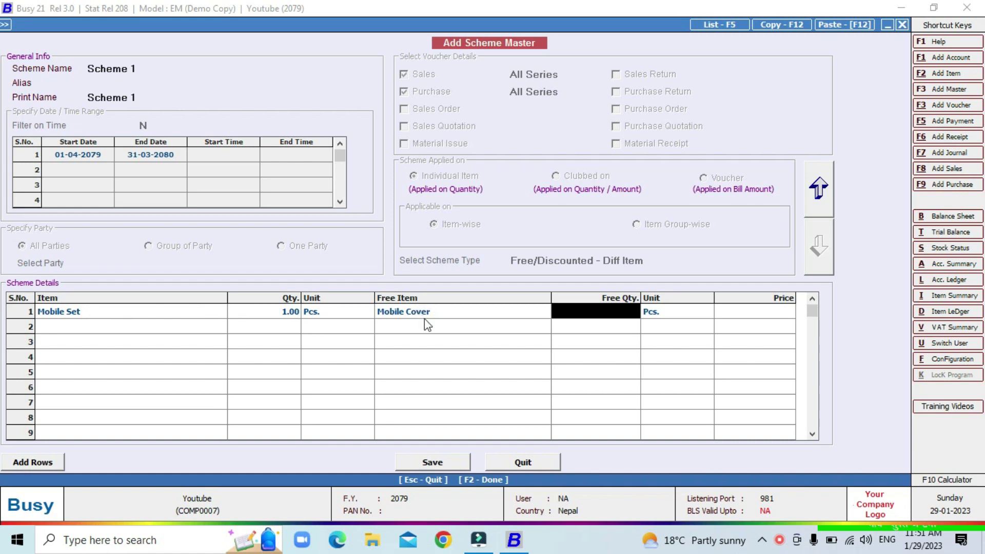
text(1)
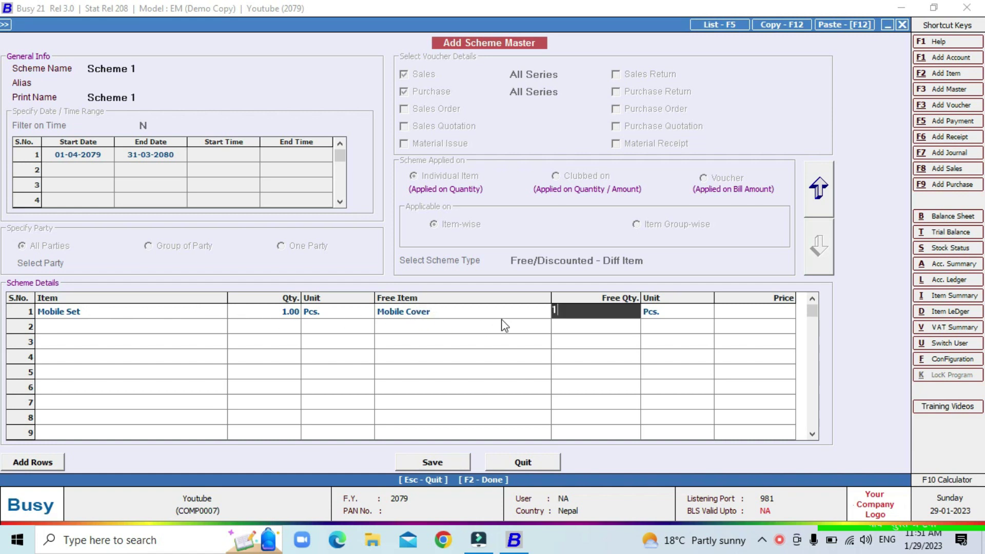
key(Return)
key(Return)
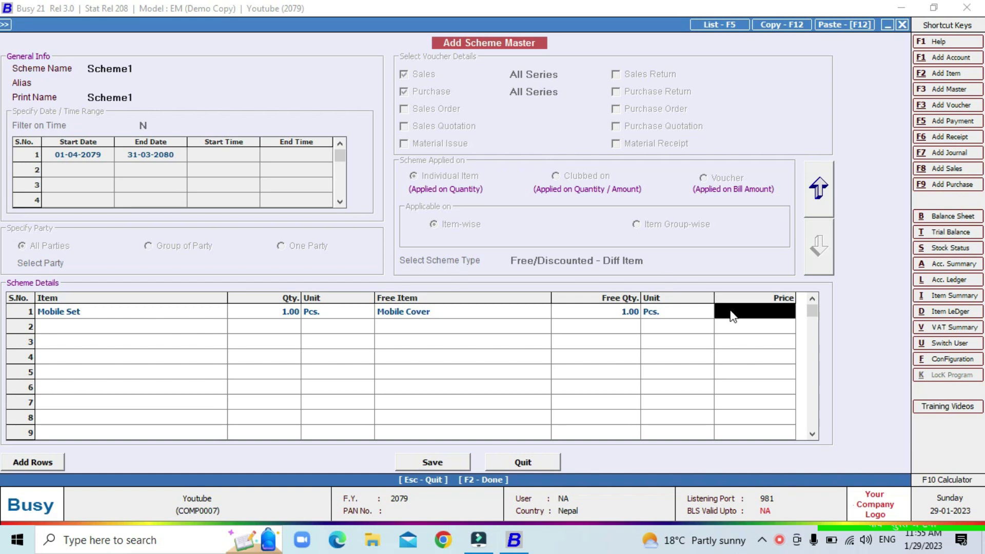
Step: Set the free Mobile Cover's price to 25000 in the first scheme details row and save the scheme master
text(250)
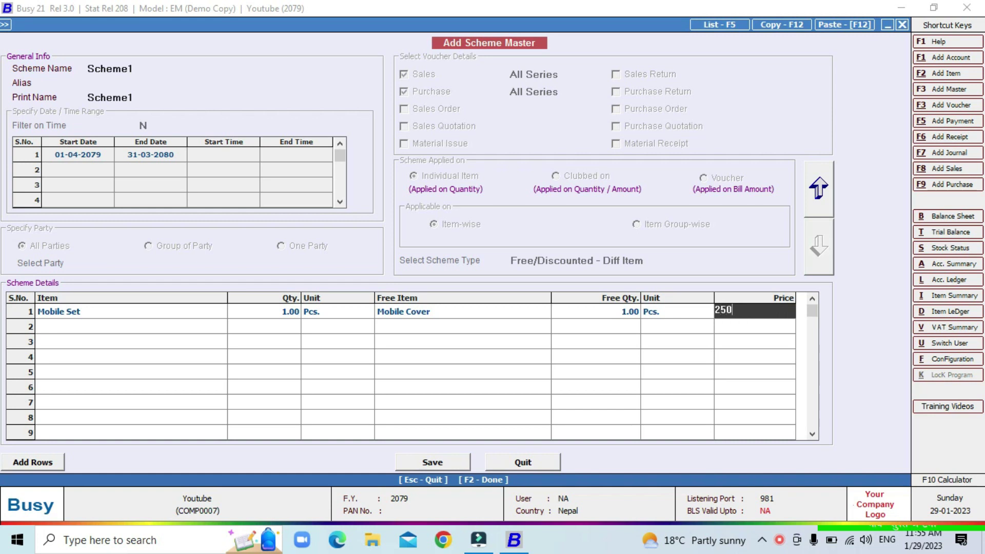
text(00)
key(F2)
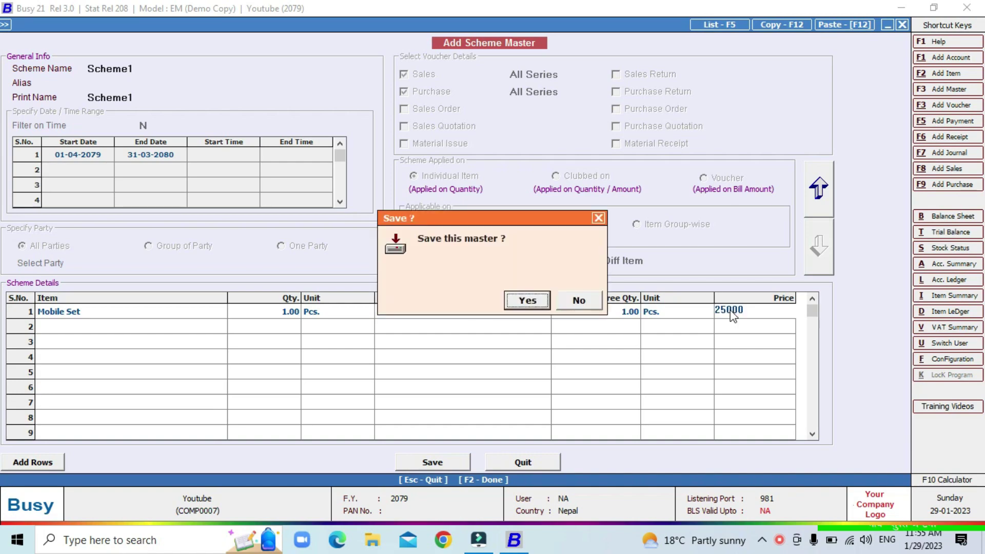
key(Return)
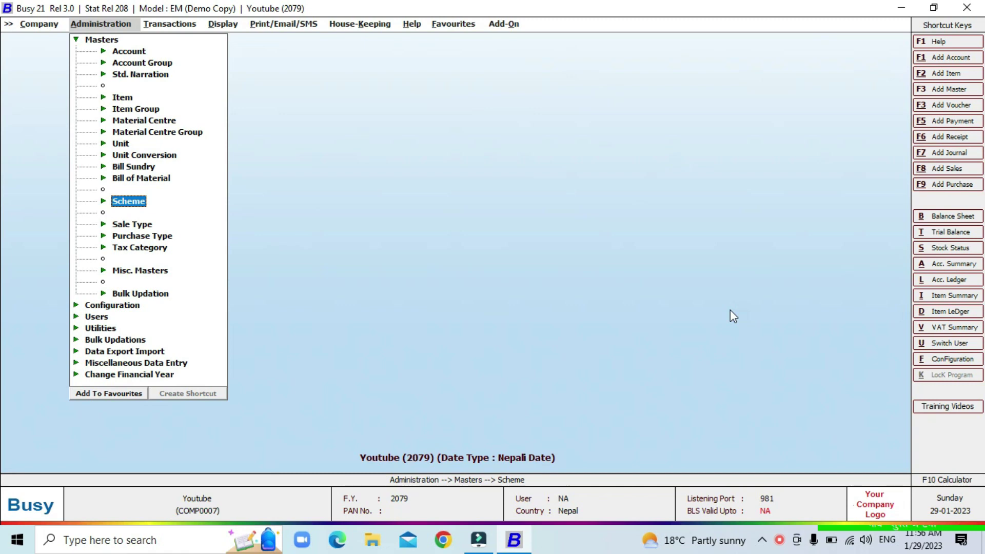
Step: Start a new sales voucher dated 01-04-2079 with sale type VAT/Exempt, party Cash and material centre Main Store
key(Right)
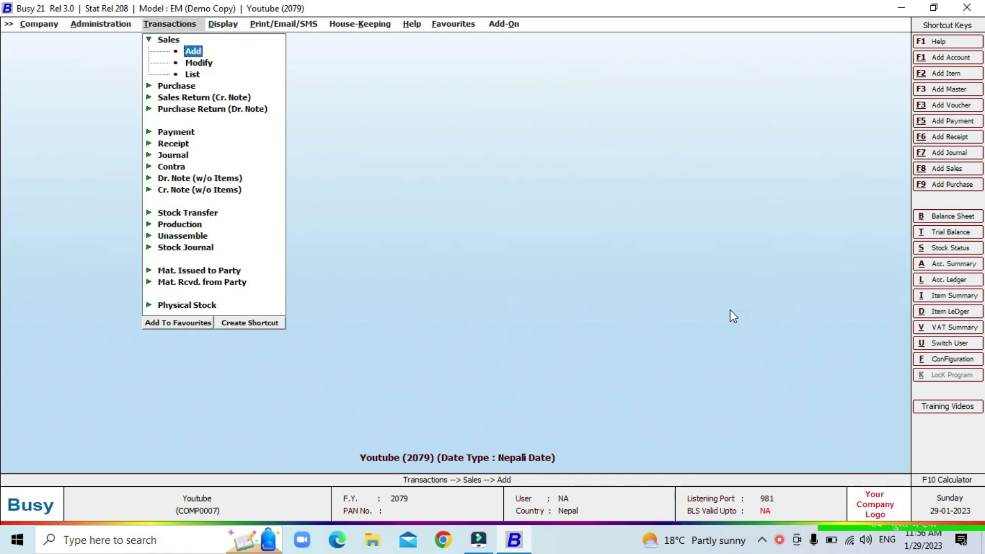
key(Return)
key(Return)
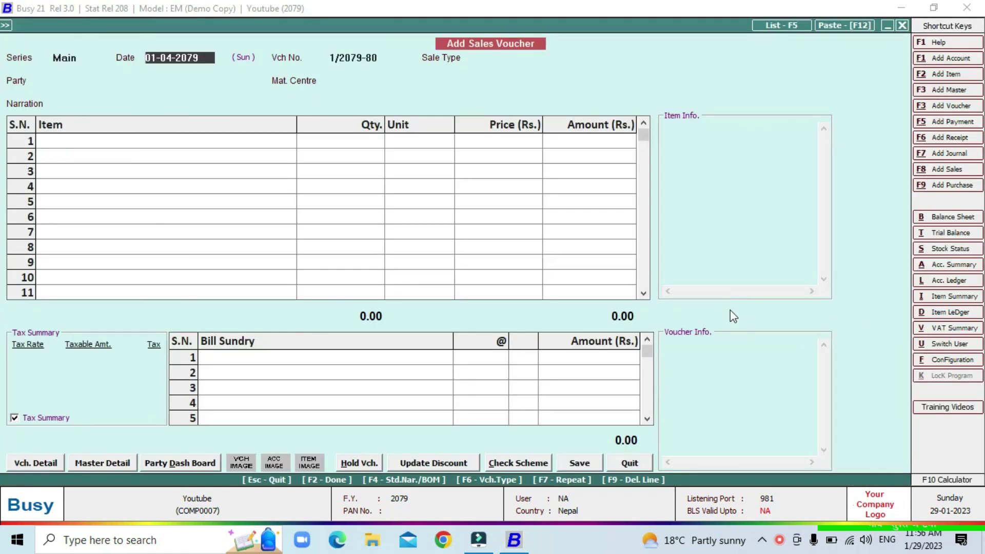
key(Return)
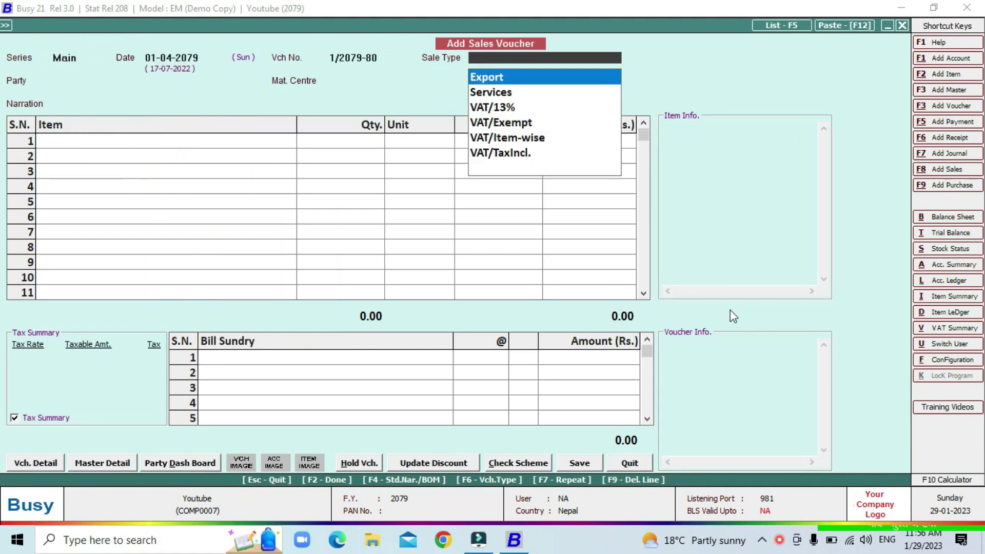
key(Down)
key(Down)
key(Down)
key(Return)
key(Return)
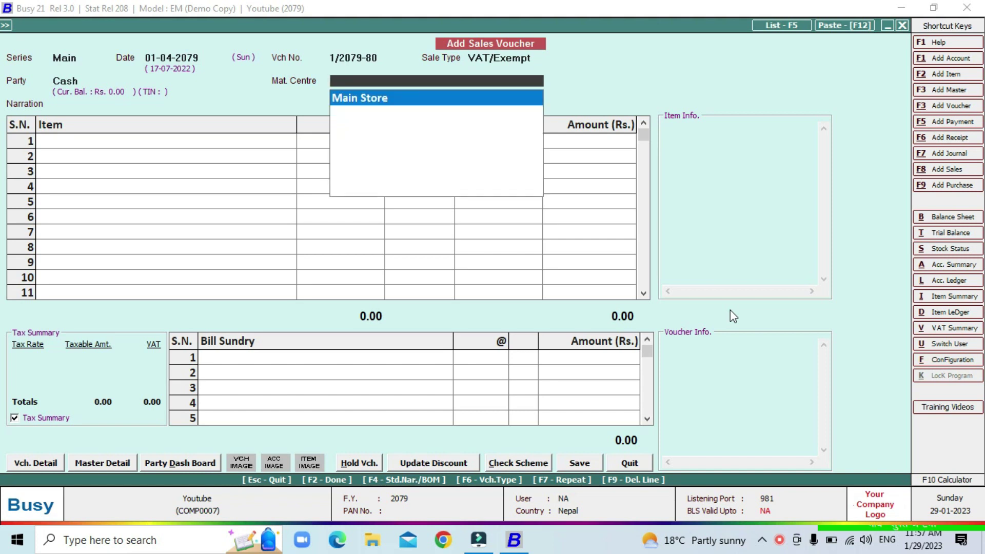
key(Return)
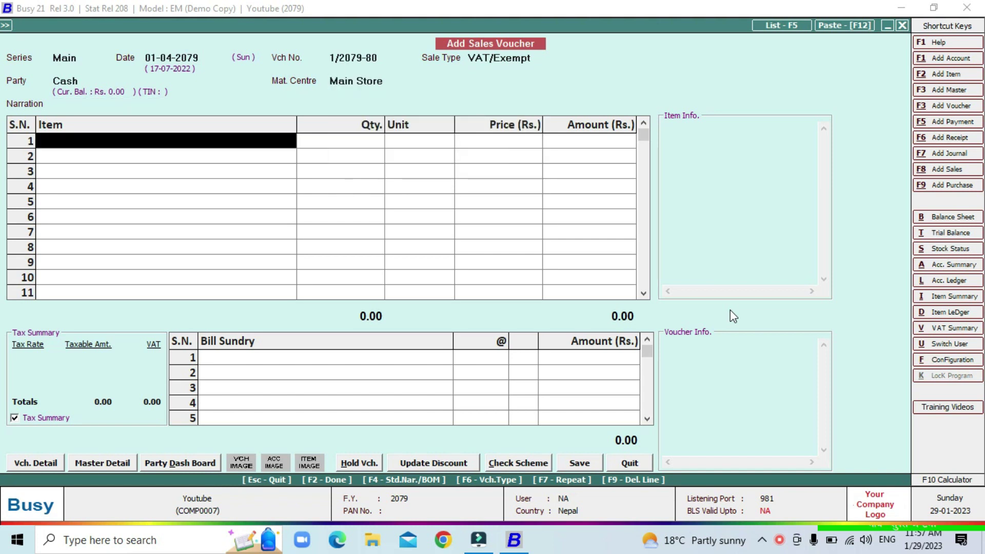
Step: Enter Mobile Set with a quantity of 1 Pcs. as the first item of the sales voucher
text(mo)
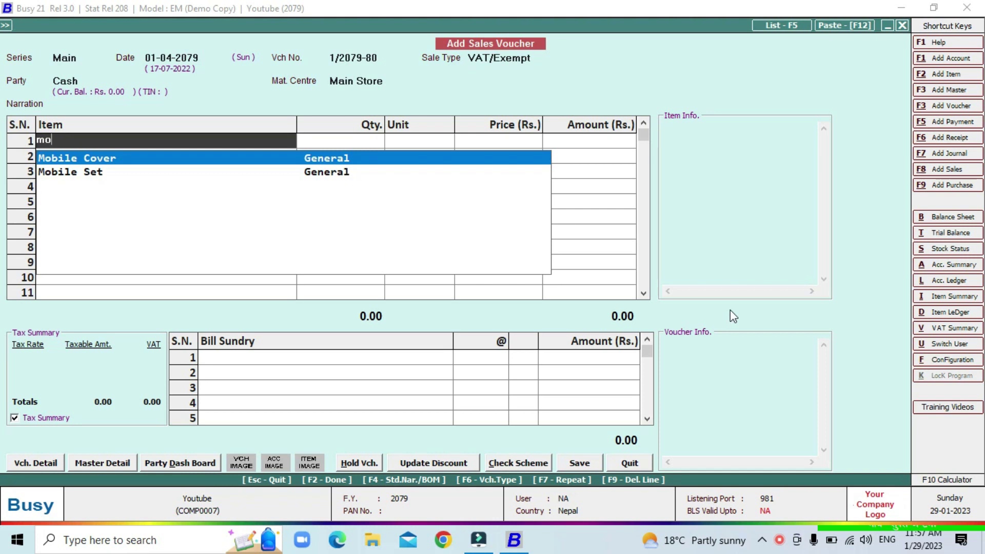
key(Down)
key(Return)
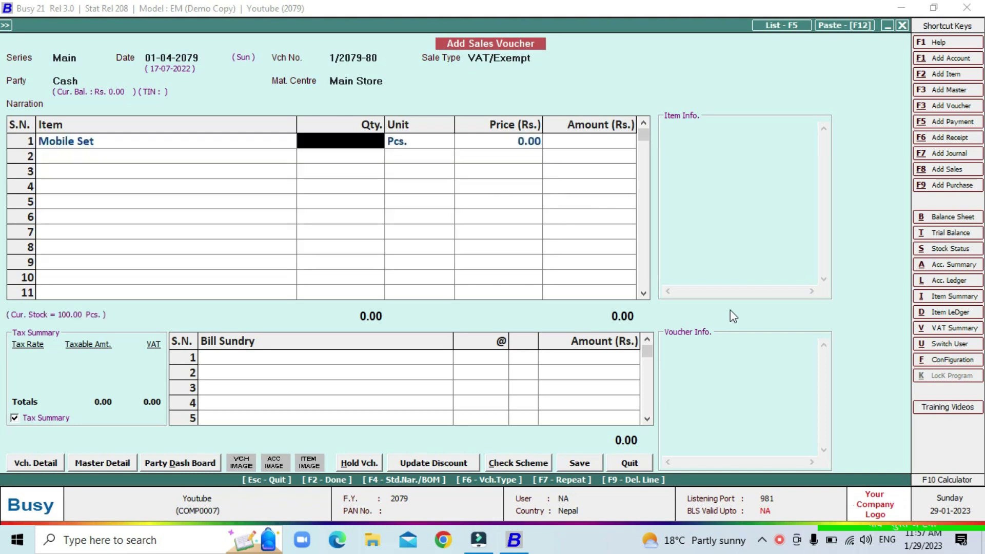
text(1)
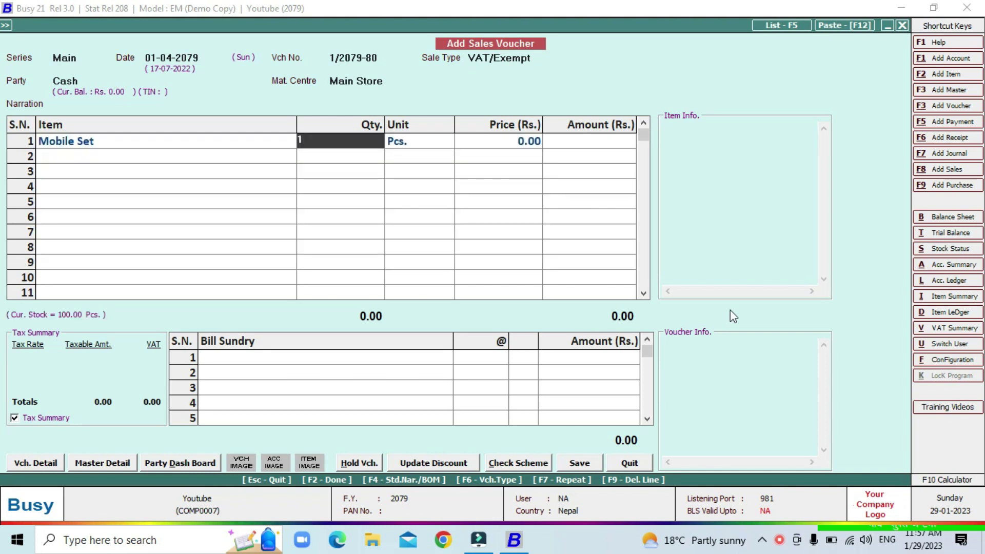
key(Return)
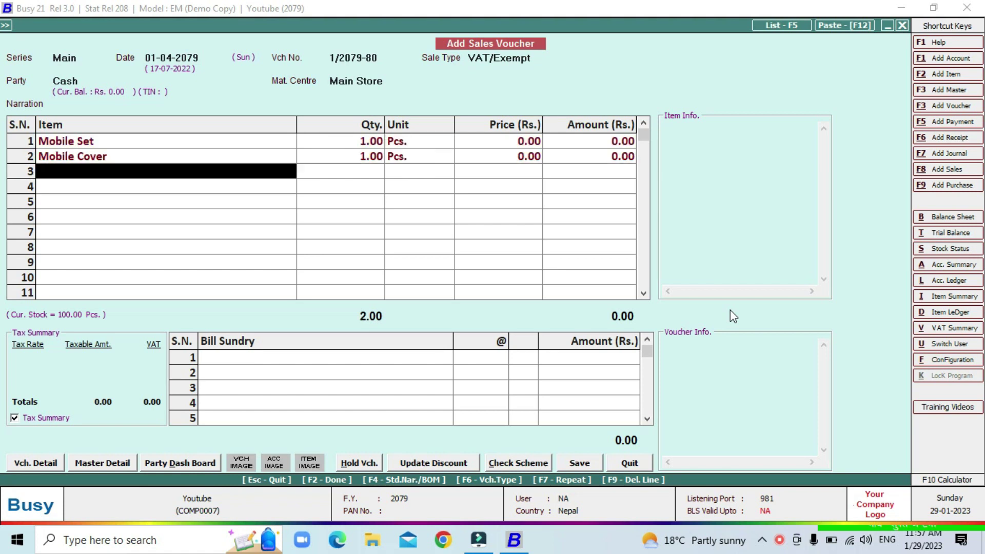
Step: Set the Mobile Set's price to 25,000 in the sales voucher's first item row
key(Escape)
key(Down)
key(Right)
key(Right)
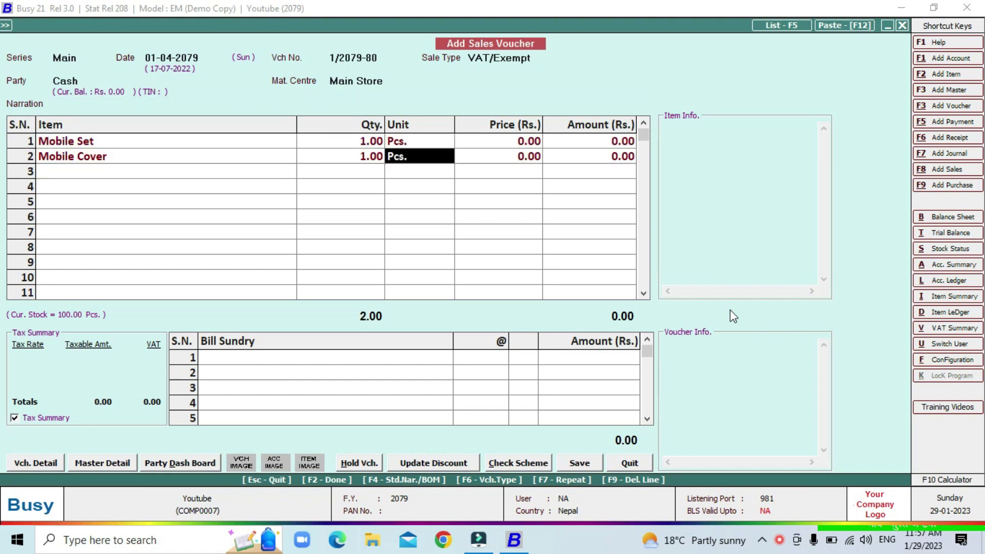
key(Up)
key(Right)
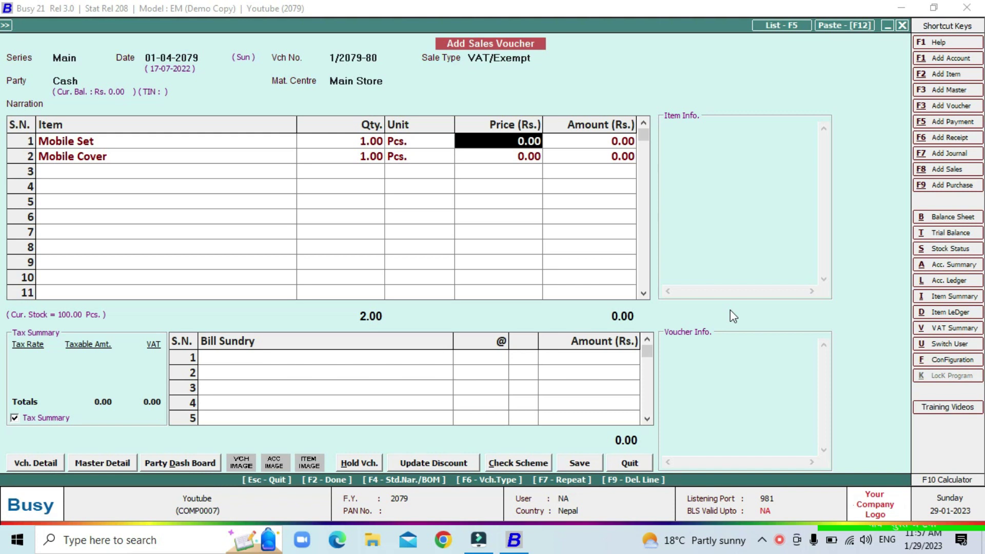
text(25)
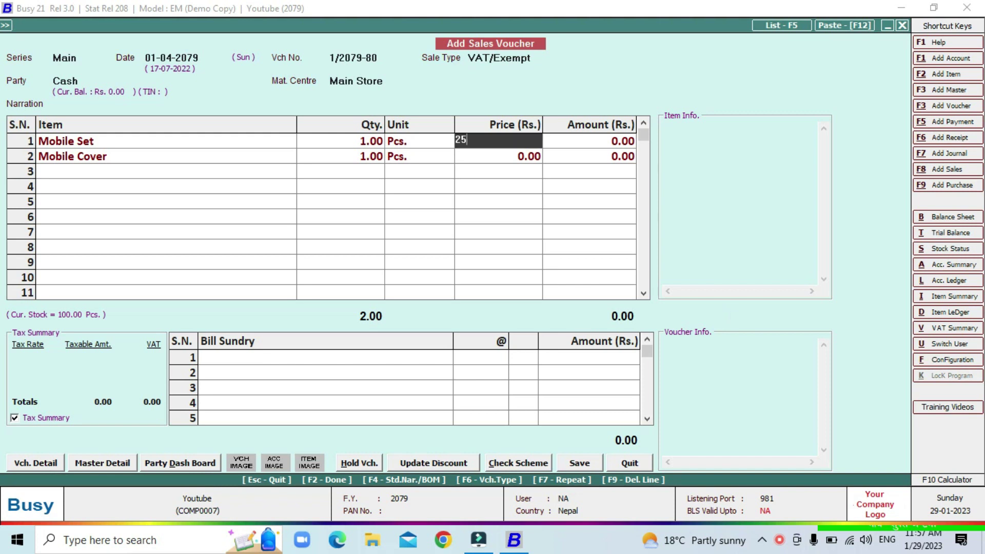
text(,000)
key(Return)
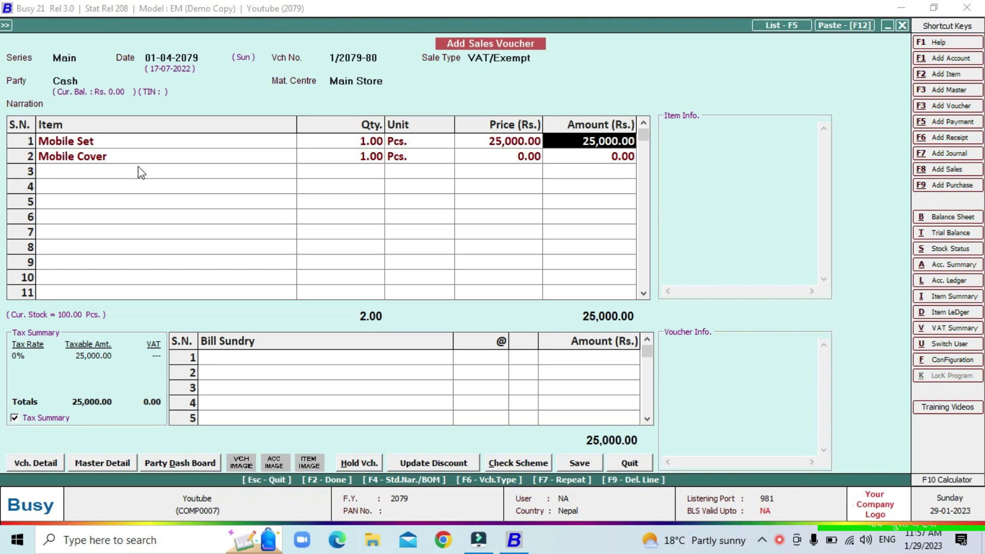
Step: Finish the item and bill sundry entries and save the sales voucher
key(F2)
key(F2)
key(Return)
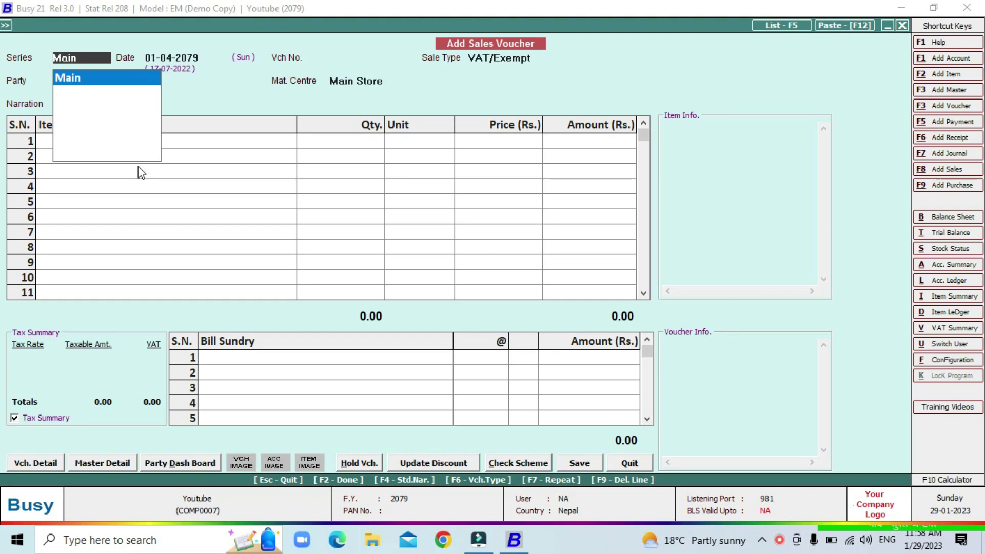
Step: Show the stock status of the General group at the end of 01-04-2079 and check the Mobile Cover and Mobile Set quantities
key(alt+s)
key(Return)
key(Return)
key(Return)
key(Return)
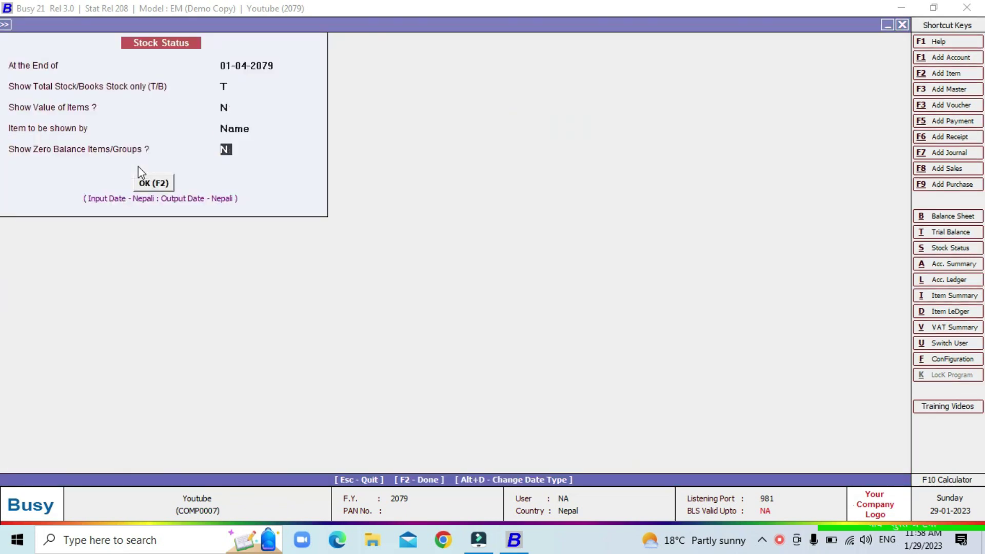
key(Return)
key(Return)
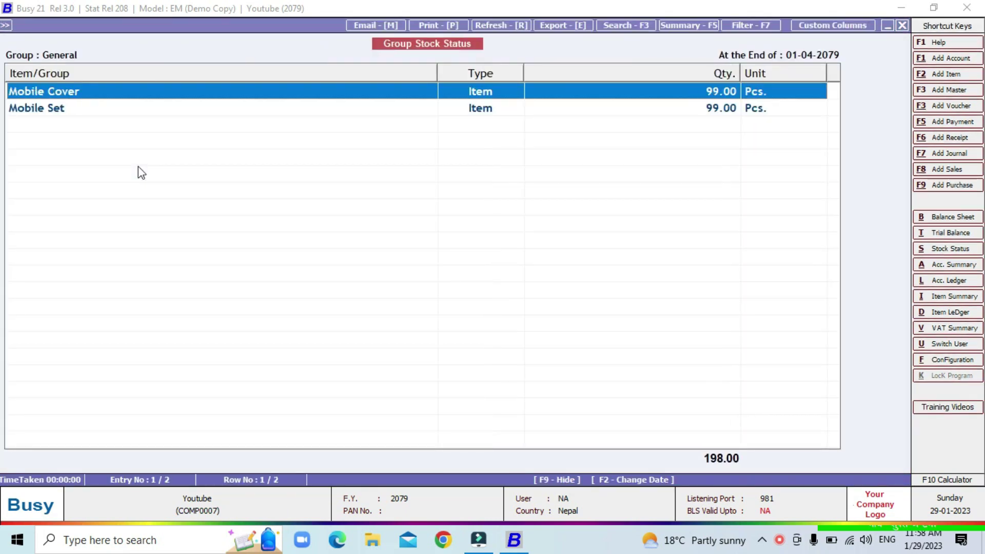
key(Down)
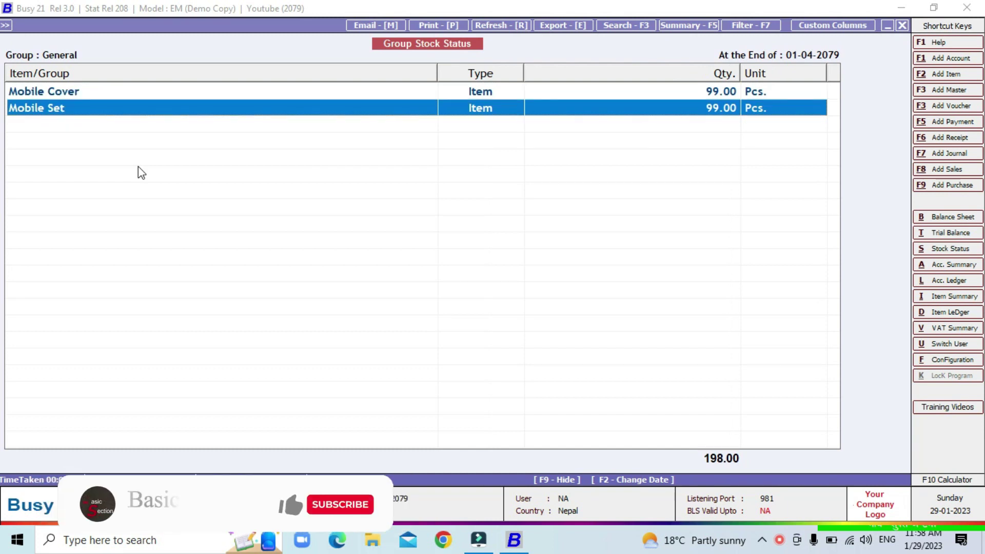
key(Up)
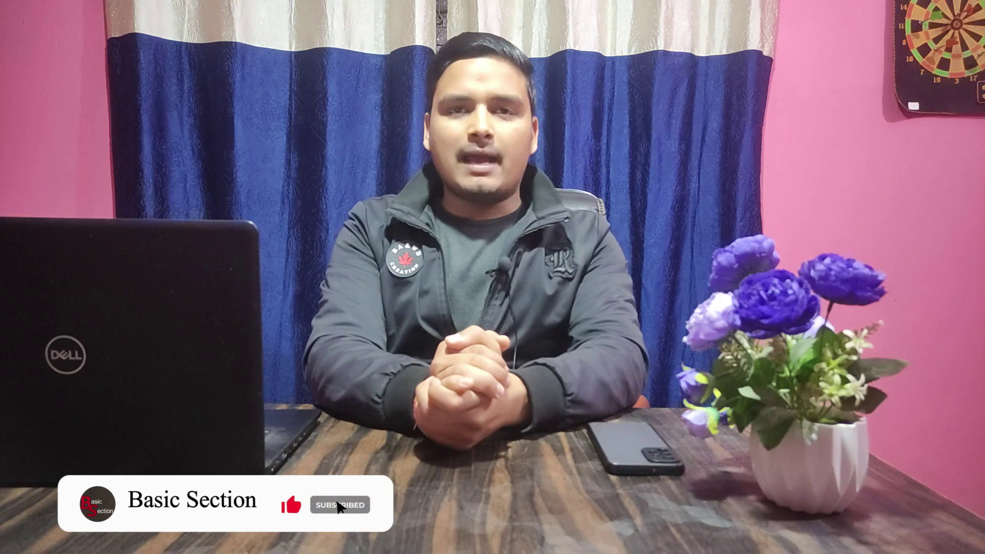